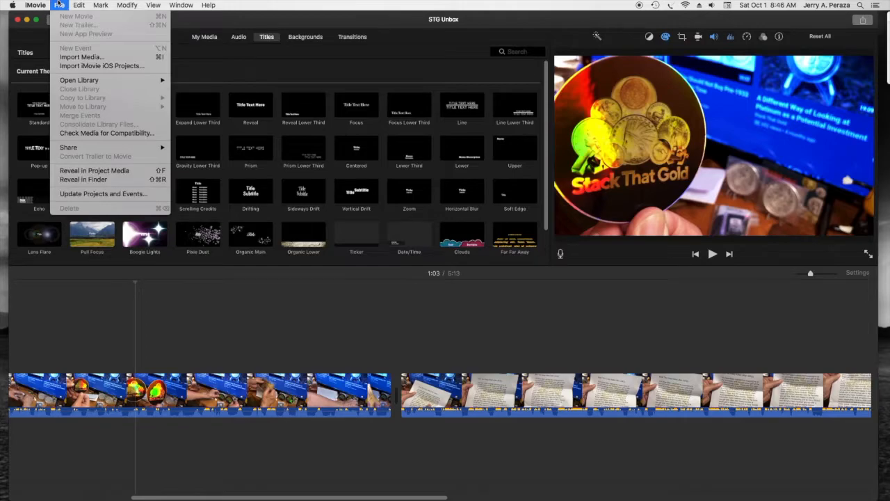
Step: Export the current movie frame as an image named STG Unbox.2 into the VIDEOS and MUSIC folder
mouse_move(82, 149)
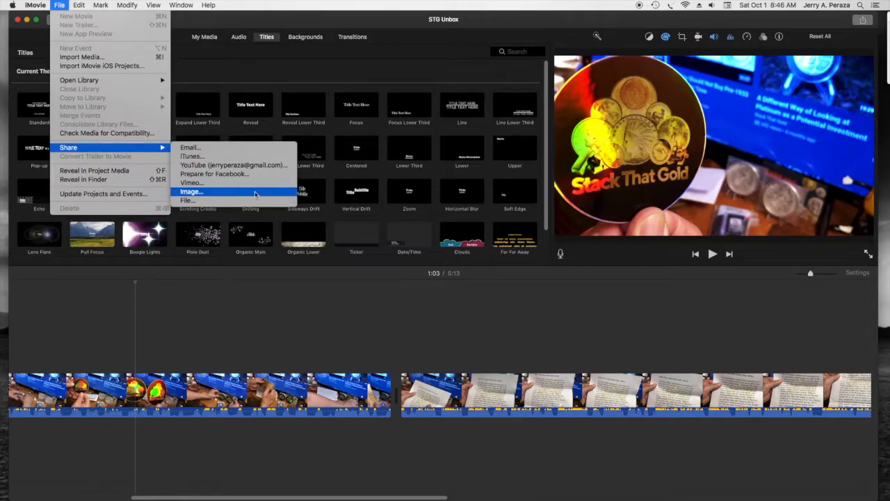
click(196, 195)
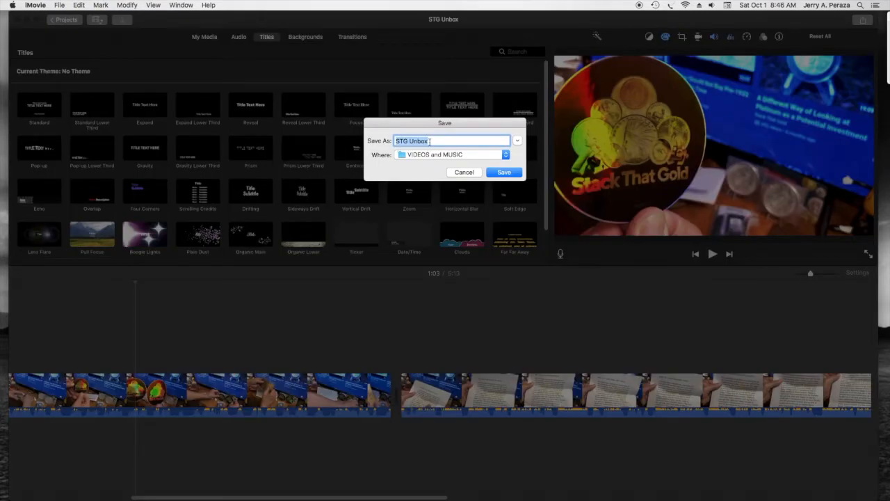
click(429, 141)
click(508, 173)
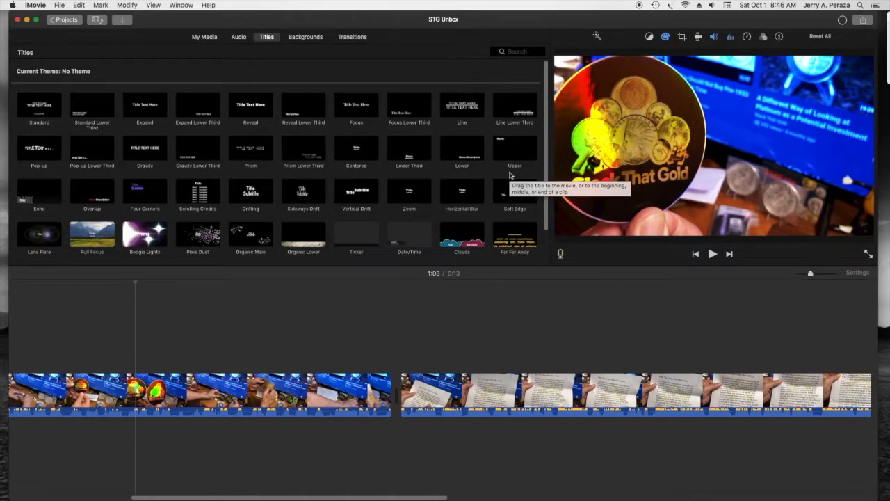
Step: Reveal the exported image in its Finder folder and hide the iMovie window behind it
alt+click(1, 205)
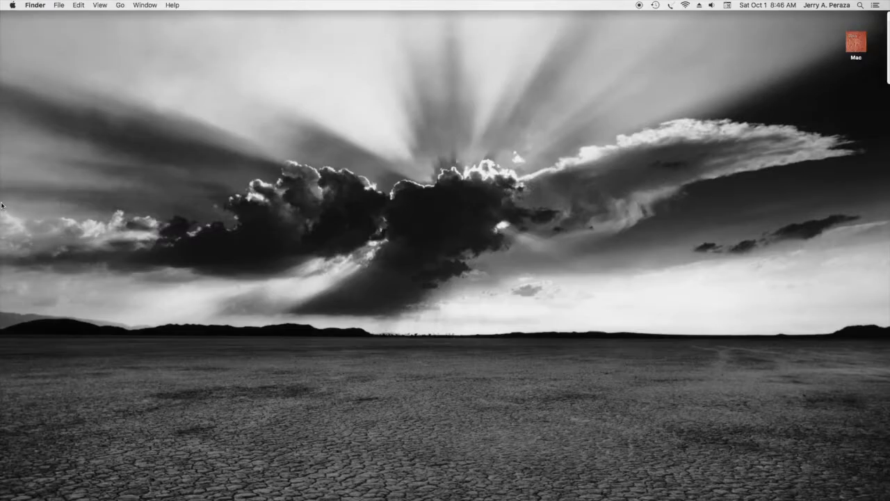
mouse_move(889, 205)
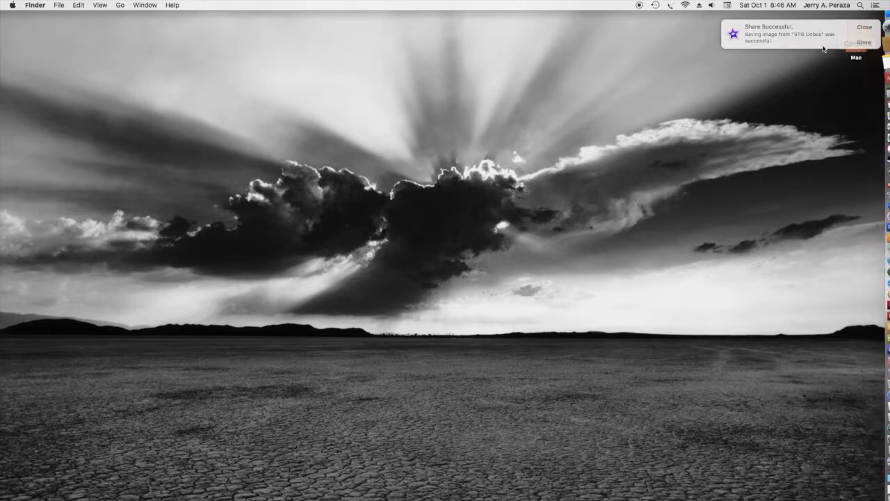
click(865, 43)
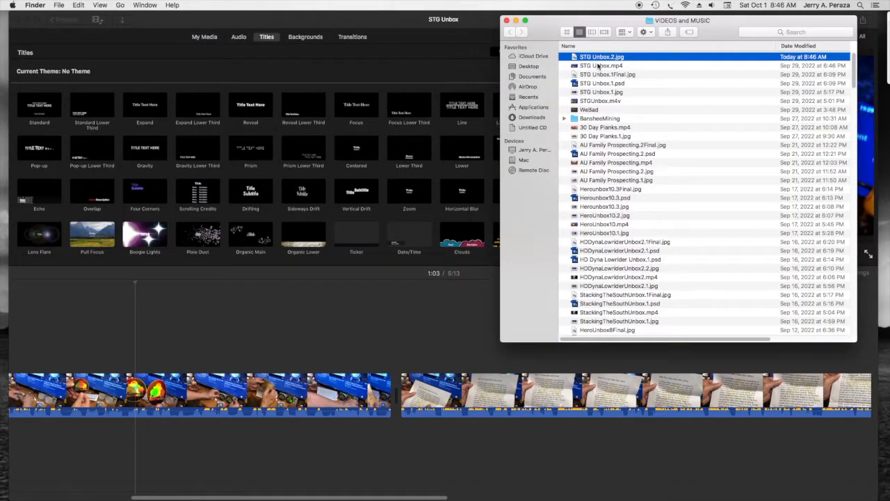
click(1, 300)
click(26, 302)
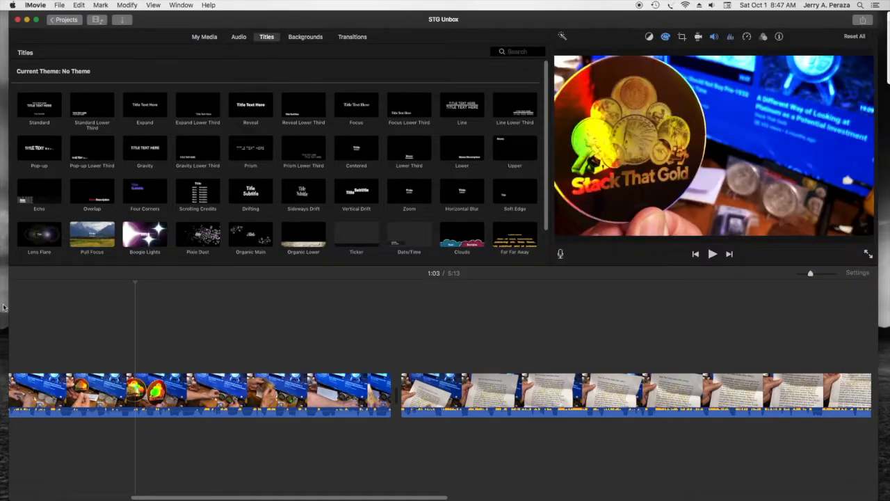
alt+click(4, 306)
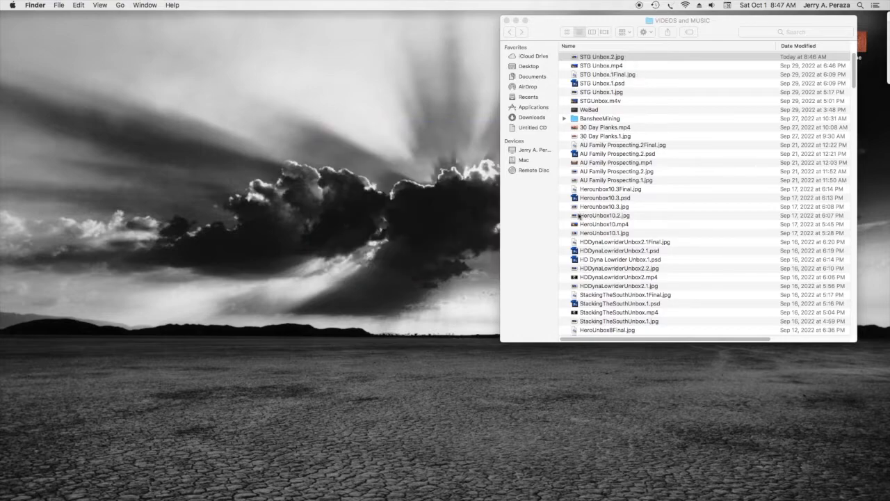
Step: Open STG Unbox.2.jpg from the VIDEOS and MUSIC folder in Photoshop
click(878, 215)
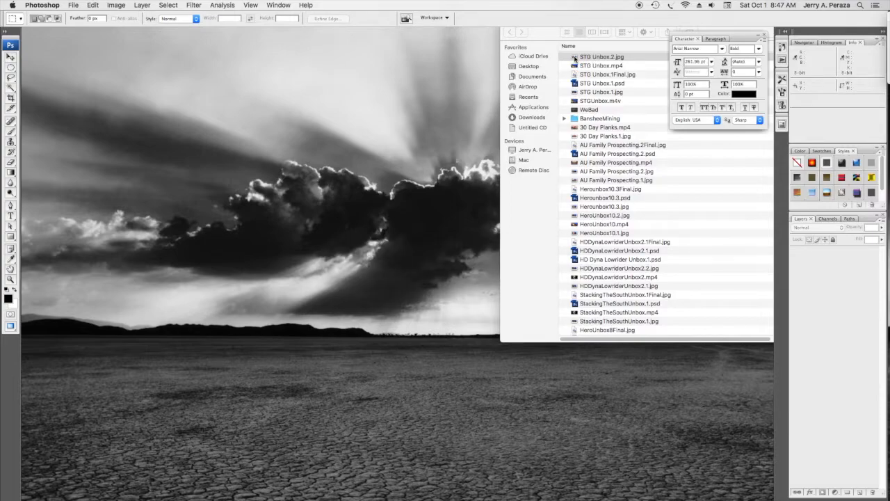
click(575, 59)
drag(889, 246, 879, 216)
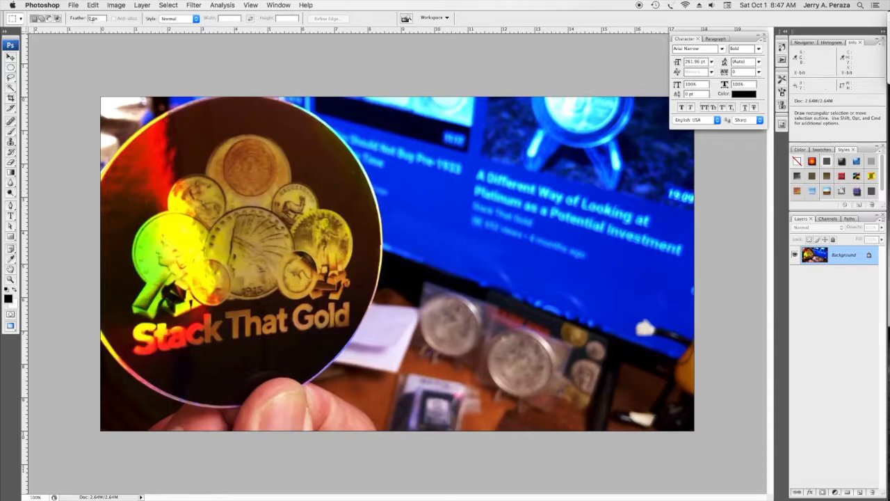
Step: Save the image in Photoshop format as STG Unbox.2.psd in the VIDEOS and MUSIC folder
click(71, 4)
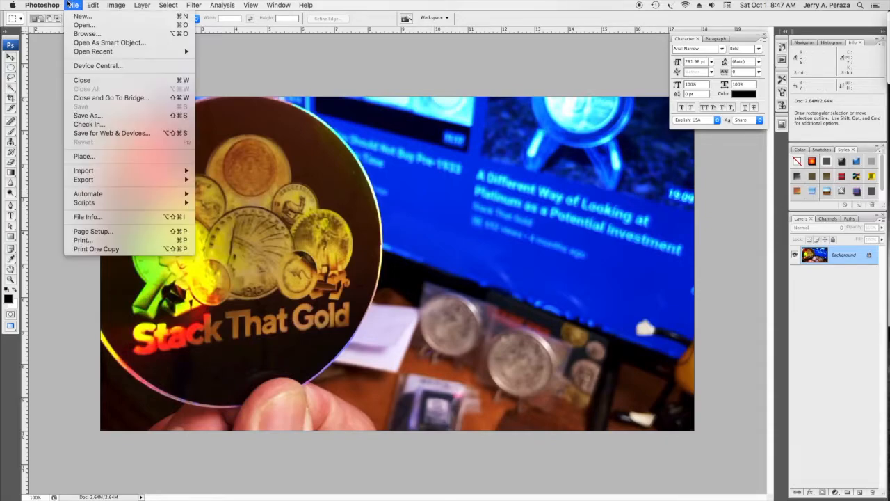
click(99, 117)
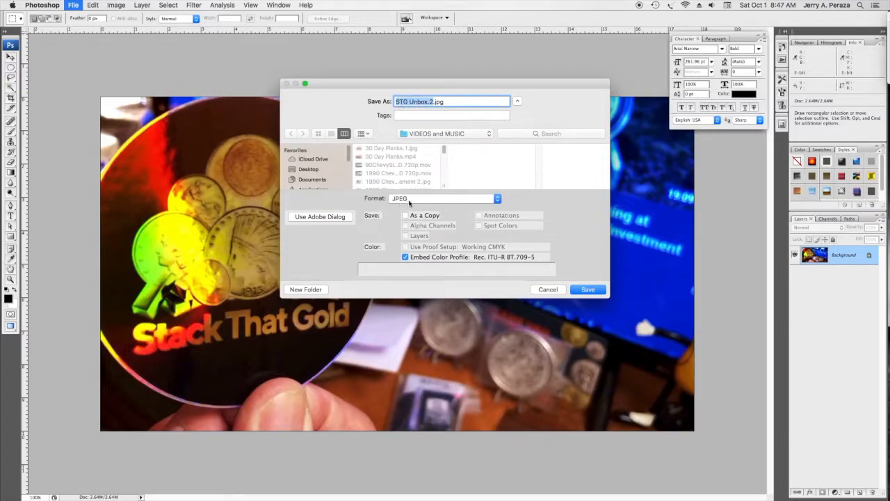
click(419, 201)
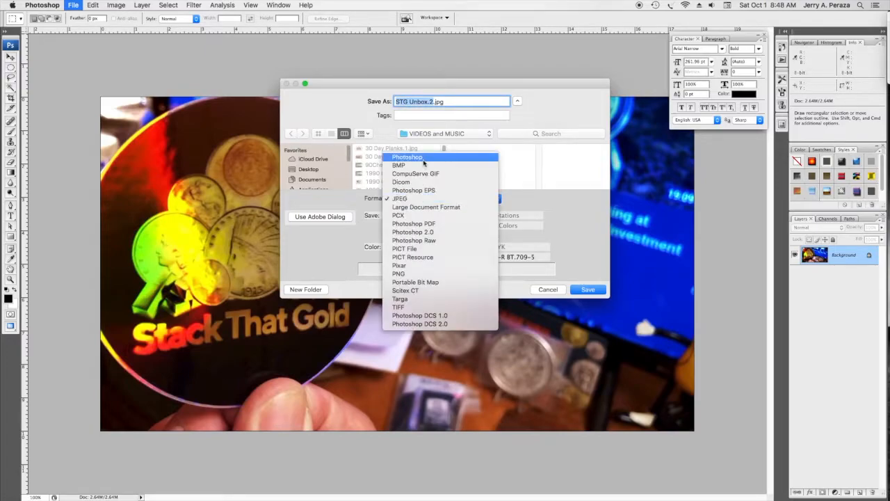
click(407, 158)
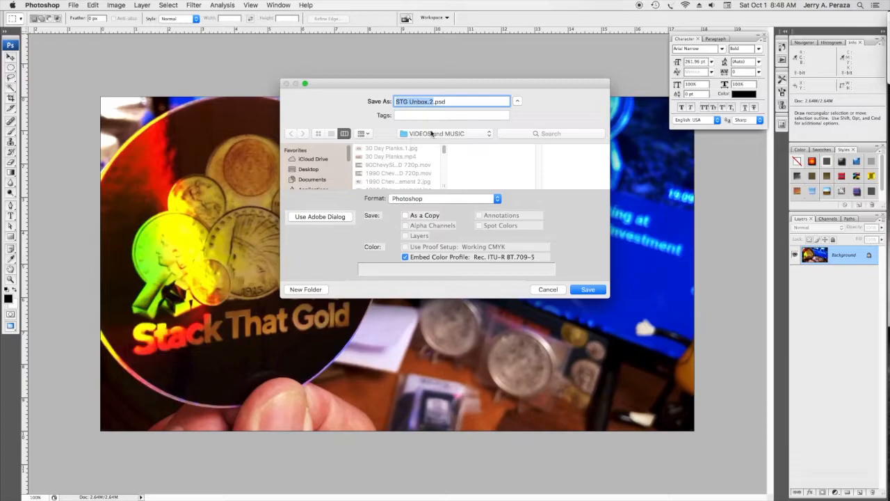
click(588, 289)
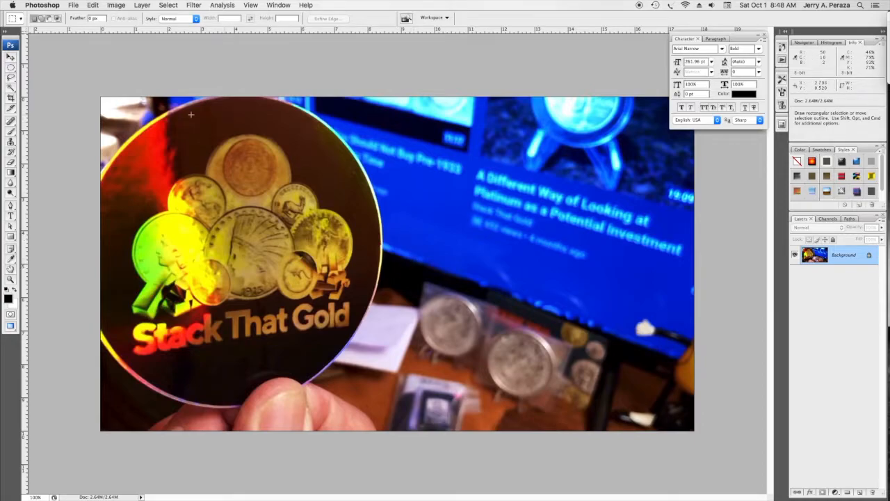
Step: Add the text "Hi" to the image beside the Stack That Gold disc and select its characters
click(11, 217)
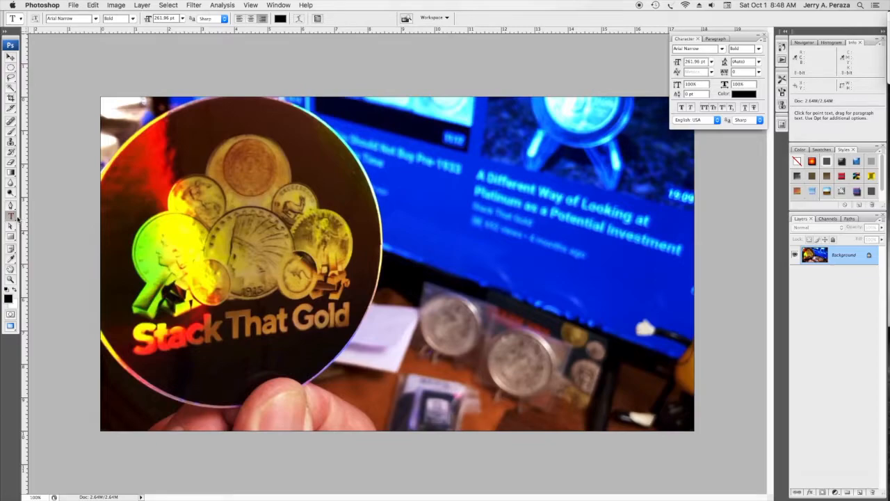
click(429, 249)
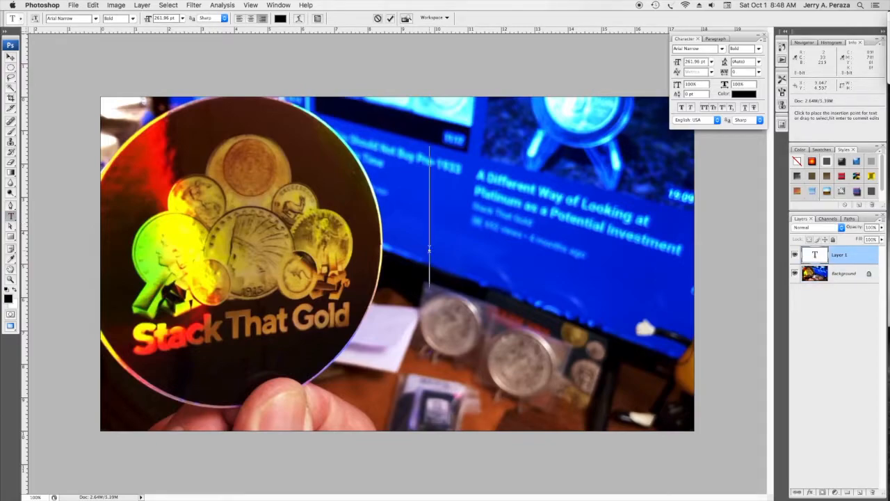
text(Hi)
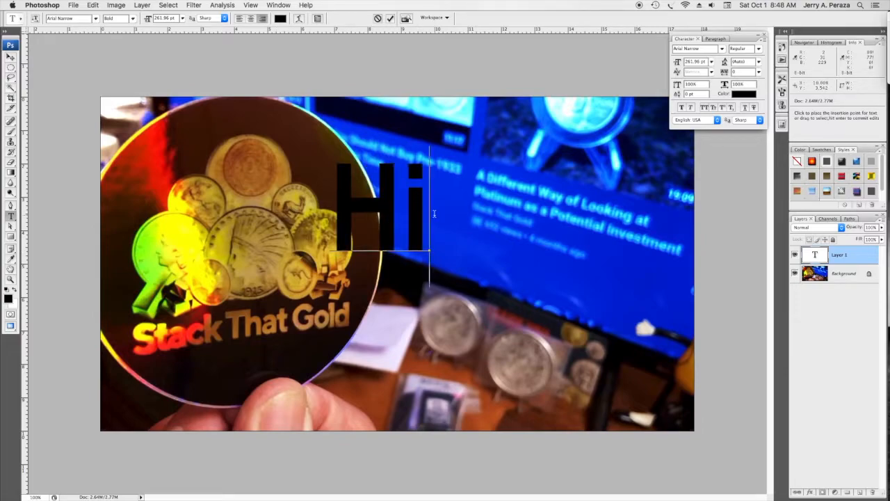
key(shift+Left)
key(shift+Left)
Step: Move the "Hi" text layer away from the disc onto the blue monitor area of the photo
click(10, 57)
drag(365, 191, 521, 208)
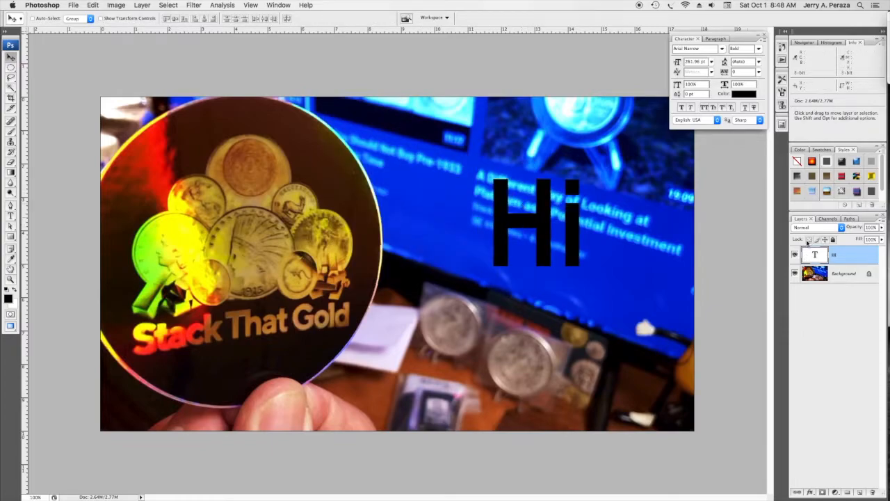
click(854, 276)
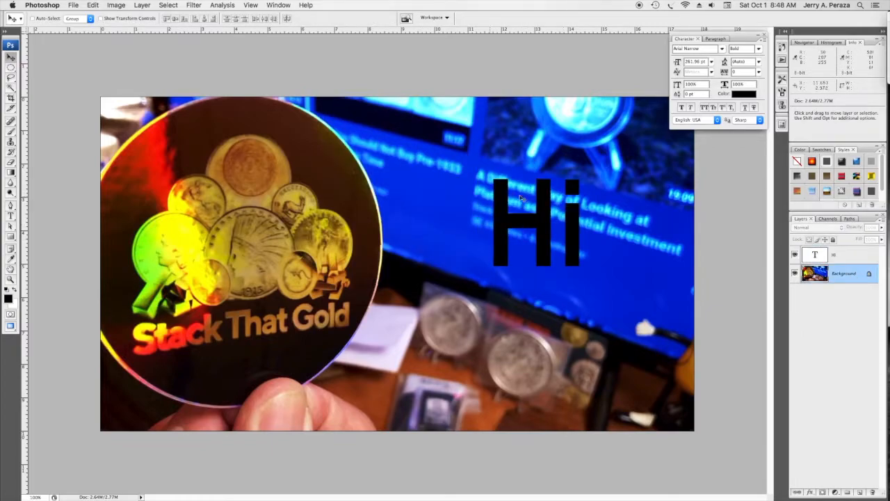
click(850, 254)
drag(525, 226, 486, 214)
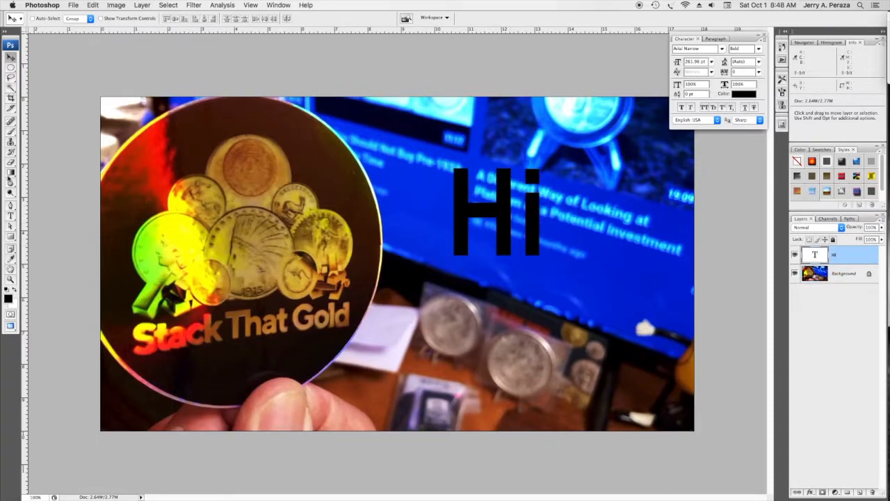
Step: Recolor the "Hi" text a bright golden yellow with a hue of 45°
click(13, 219)
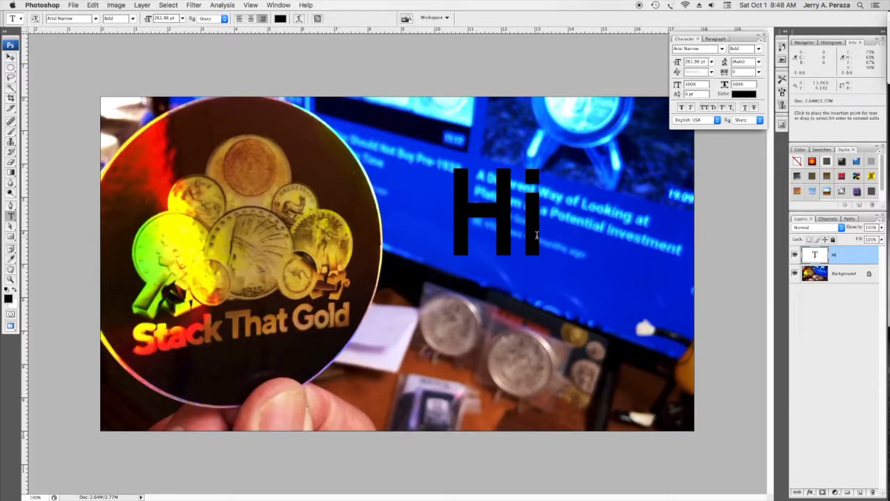
drag(537, 235, 437, 229)
click(281, 20)
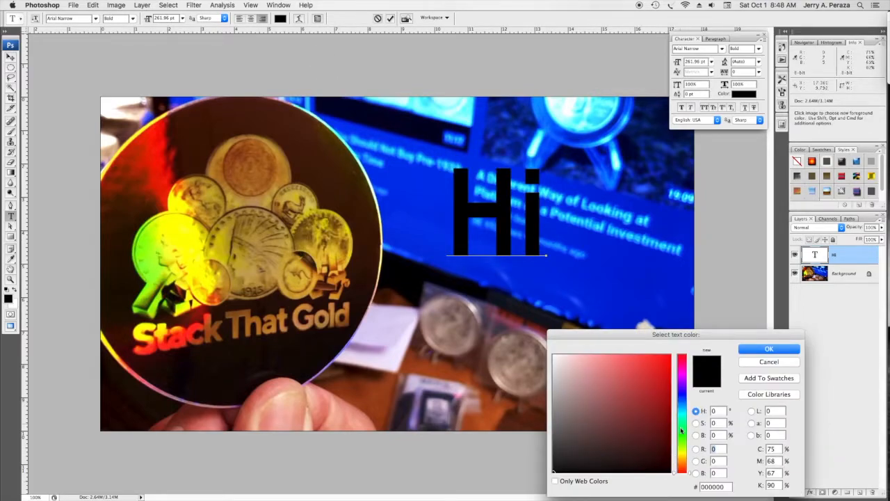
drag(689, 334, 669, 285)
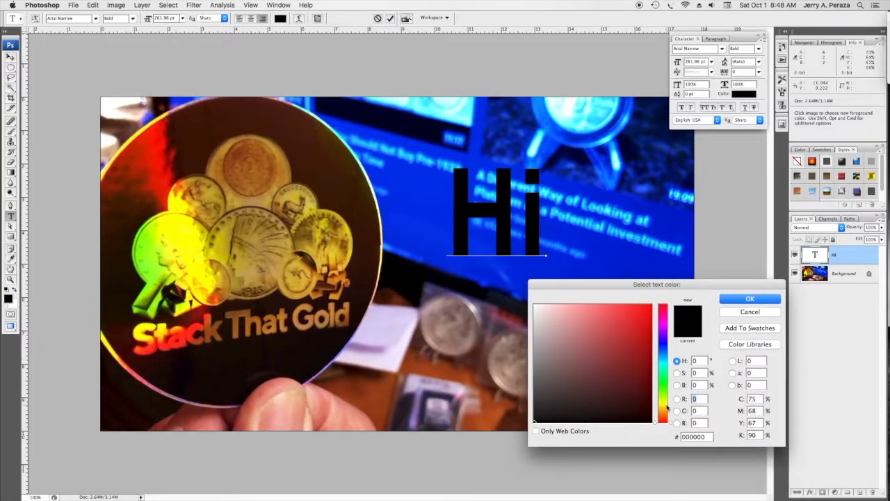
click(666, 409)
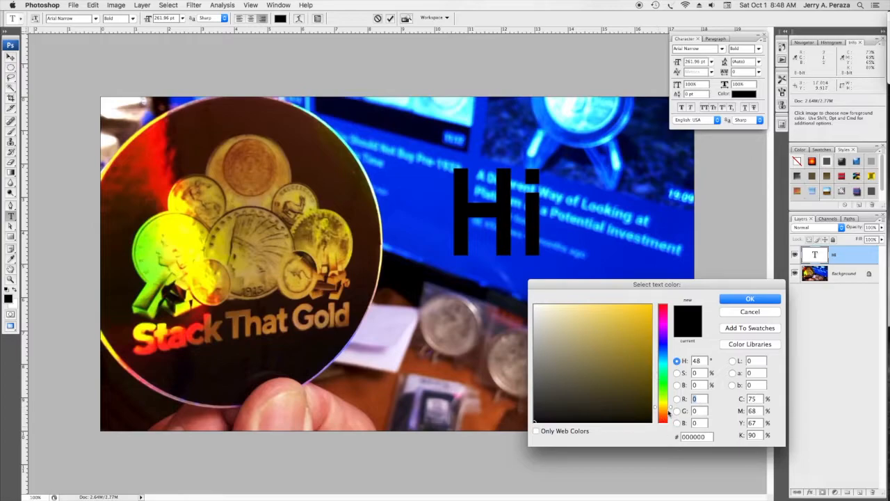
drag(666, 410, 666, 411)
click(648, 308)
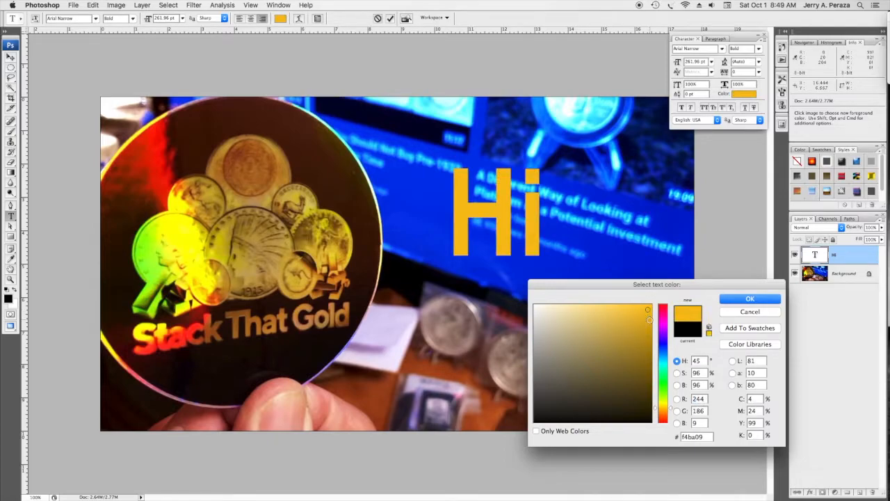
drag(650, 319, 650, 312)
click(733, 300)
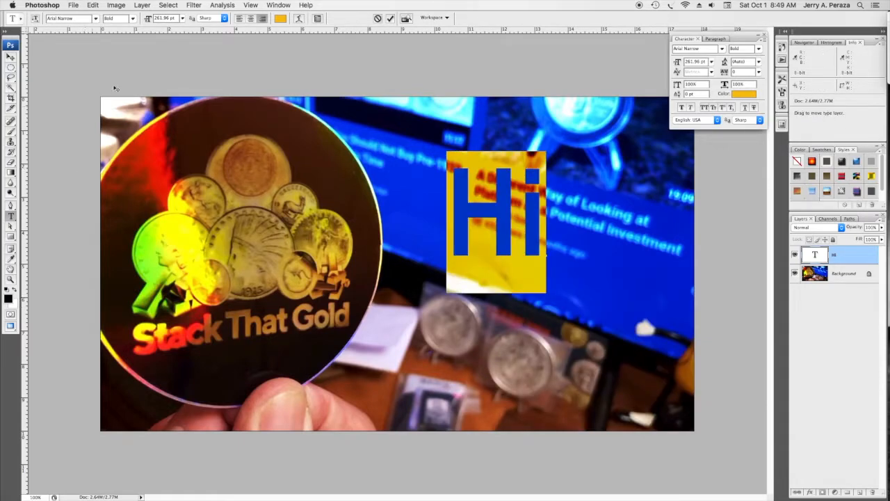
Step: Add Drop Shadow, Inner Shadow, Outer Glow and Inner Glow layer effects to the "Hi" text layer
click(142, 5)
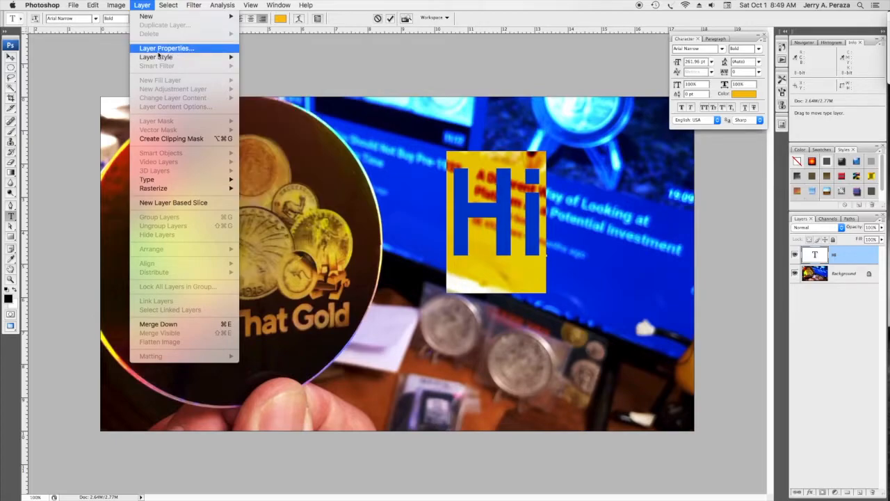
mouse_move(172, 57)
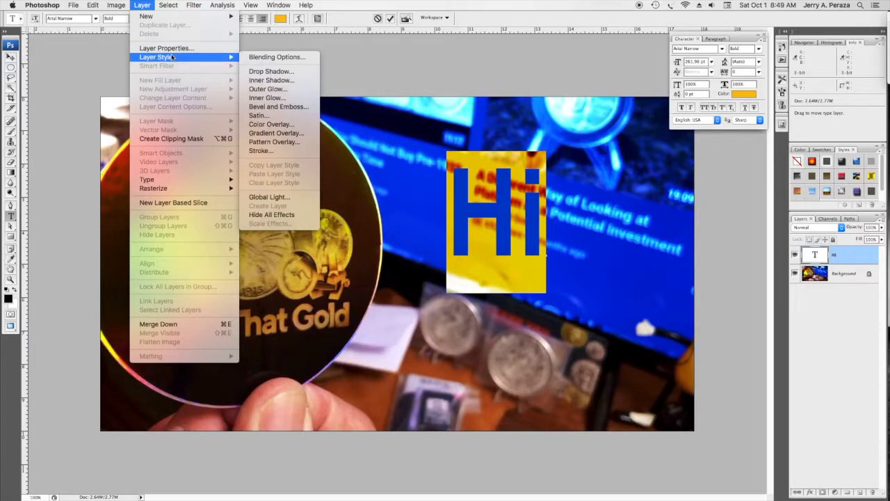
click(291, 72)
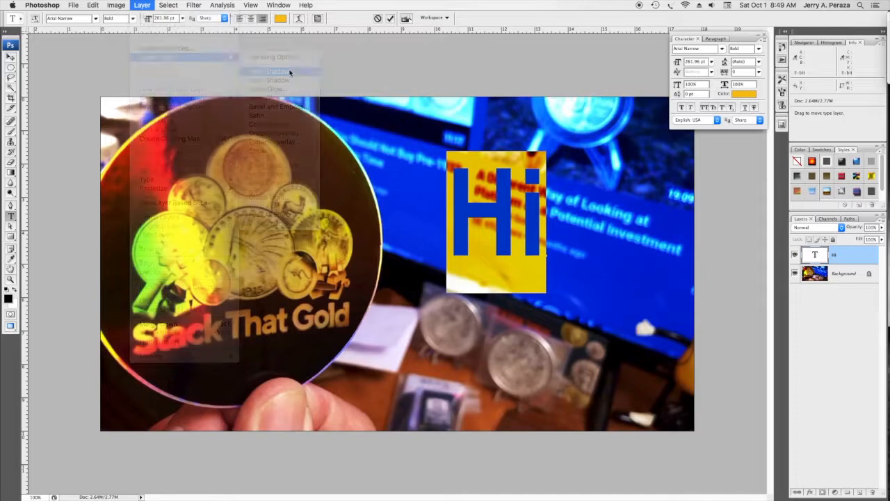
drag(669, 92, 620, 229)
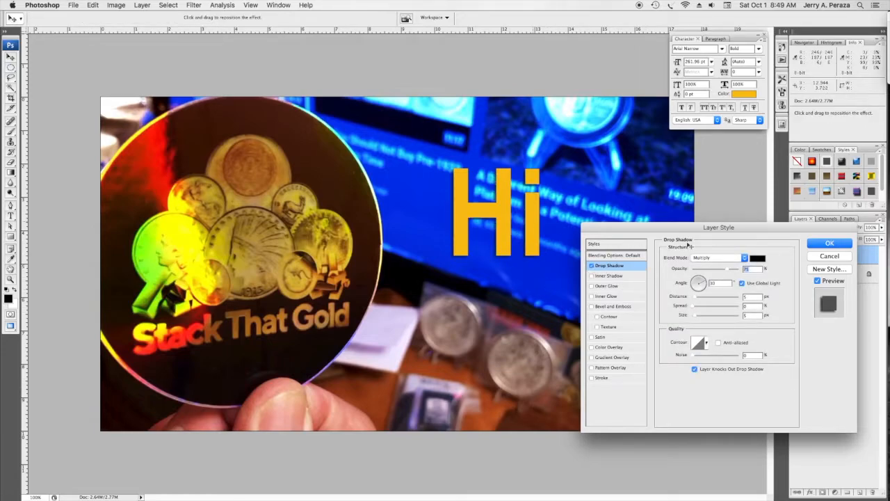
drag(672, 228, 666, 155)
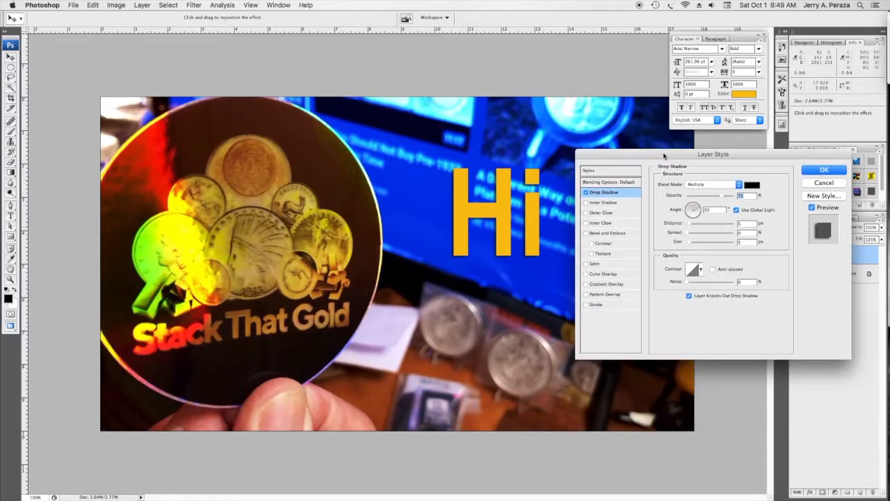
click(586, 202)
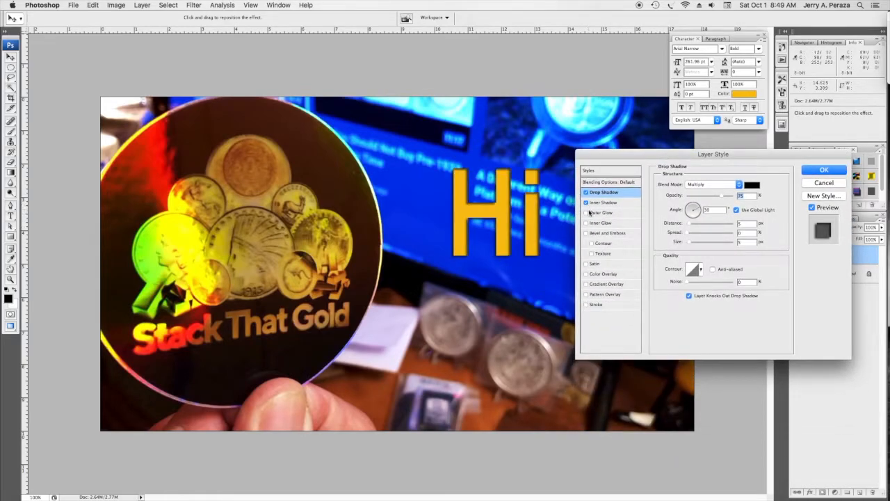
click(587, 213)
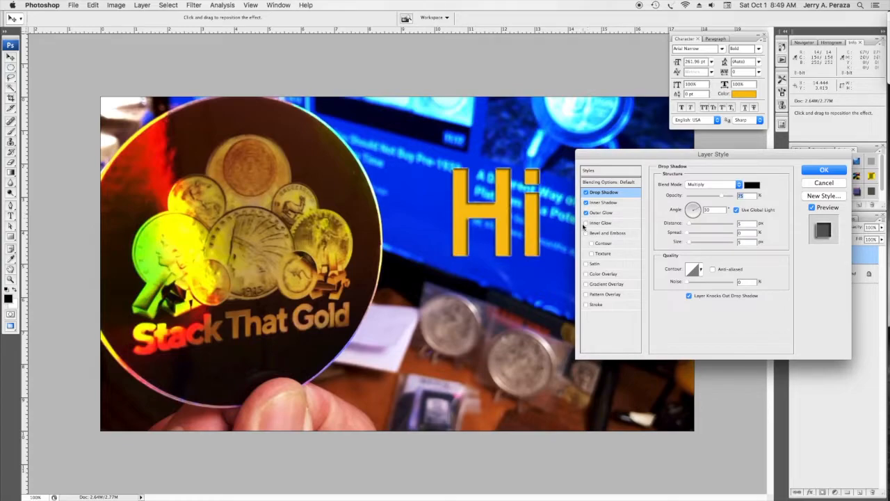
click(586, 223)
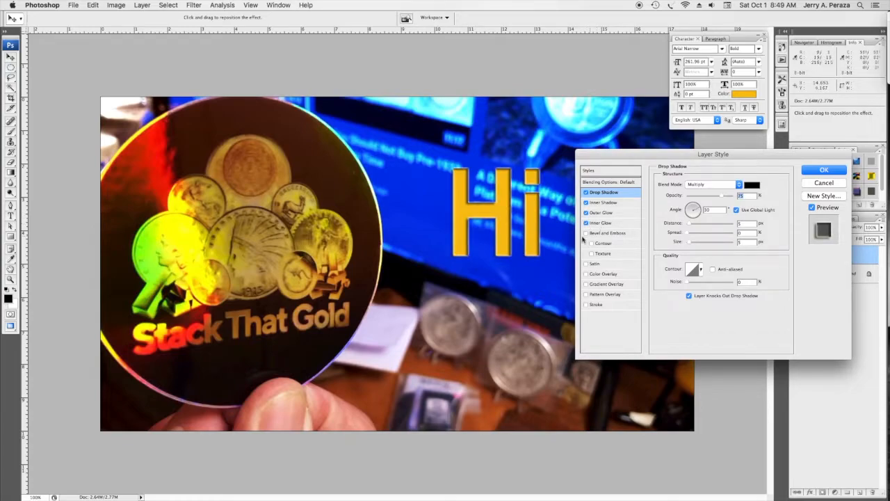
Step: Add Bevel and Emboss with both Contour and Texture to the "Hi" text's layer style
click(586, 233)
click(591, 244)
click(592, 254)
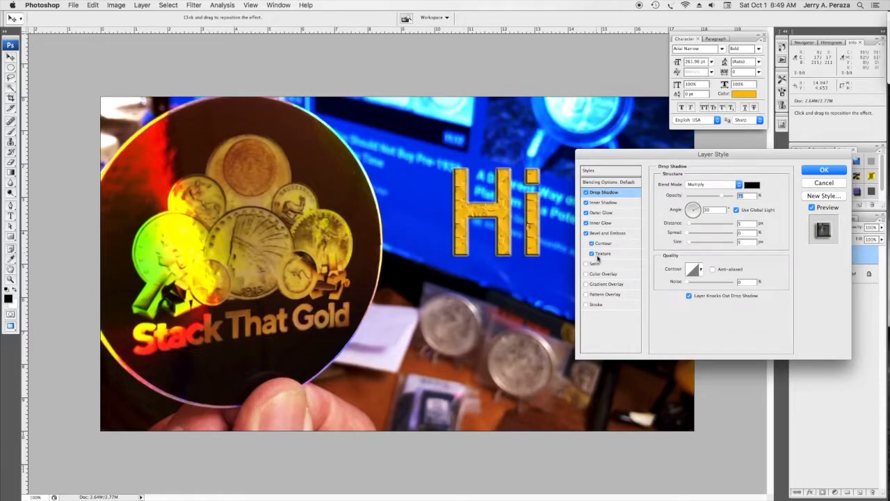
Step: Try the Satin, Color Overlay, Gradient Overlay and Pattern Overlay effects on the "Hi" text
click(587, 264)
click(587, 264)
click(587, 274)
click(587, 275)
click(586, 284)
click(586, 295)
click(586, 295)
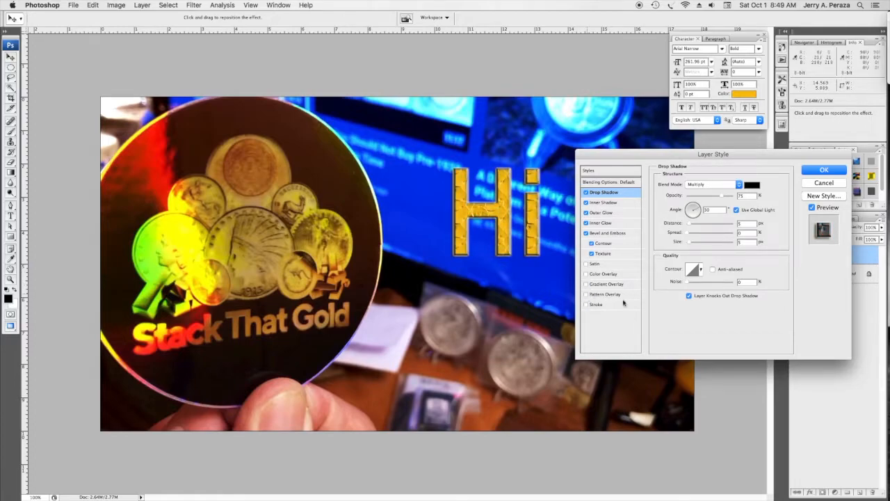
Step: Add a red outside stroke to the "Hi" text and look over the Stroke and Drop Shadow settings
click(586, 305)
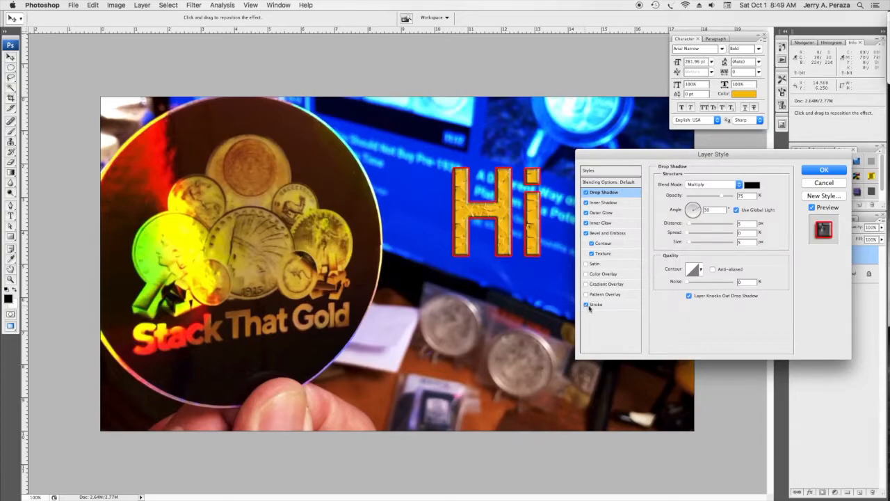
click(607, 306)
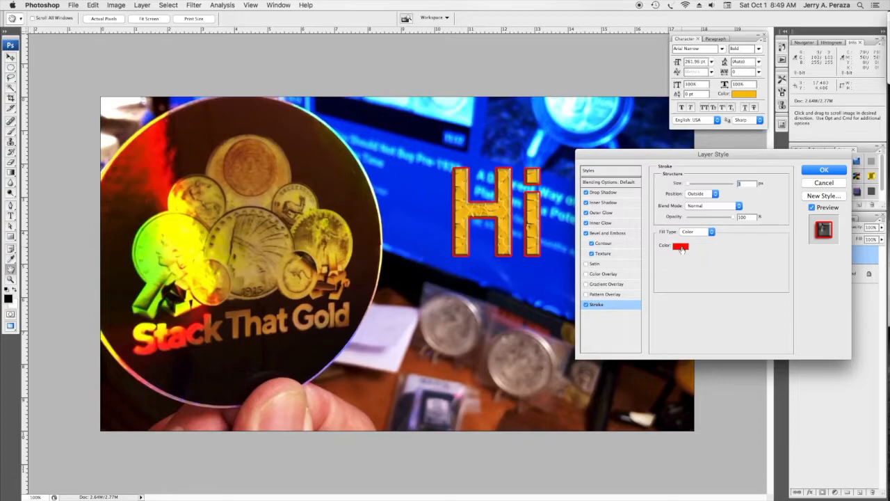
click(611, 194)
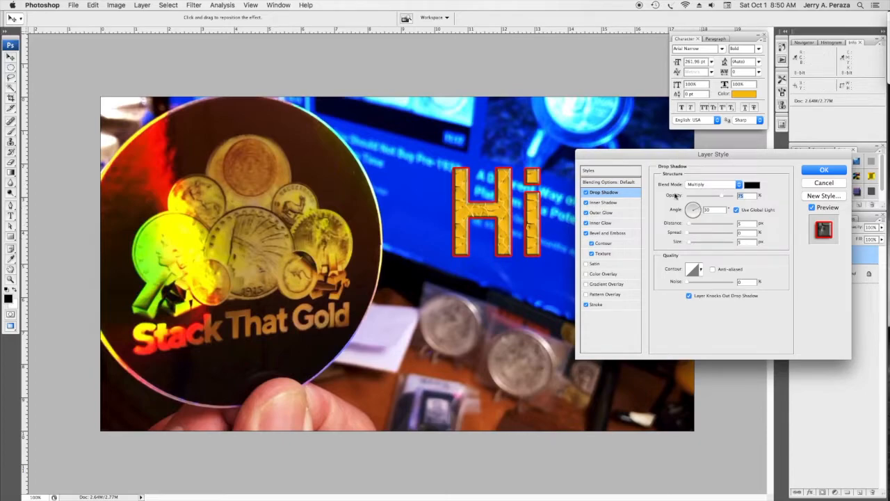
Step: Set the text's Outer Glow to a spread of 31% and a size of 27 px, and apply the layer style
click(604, 213)
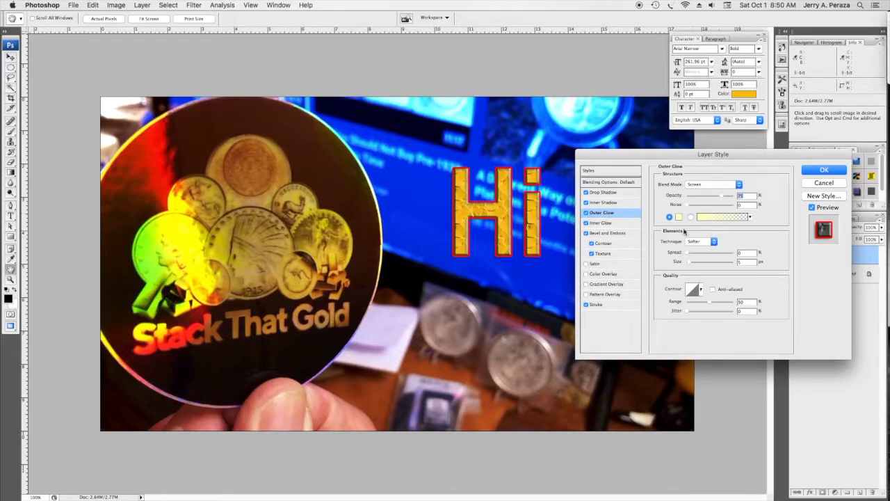
drag(686, 256, 702, 257)
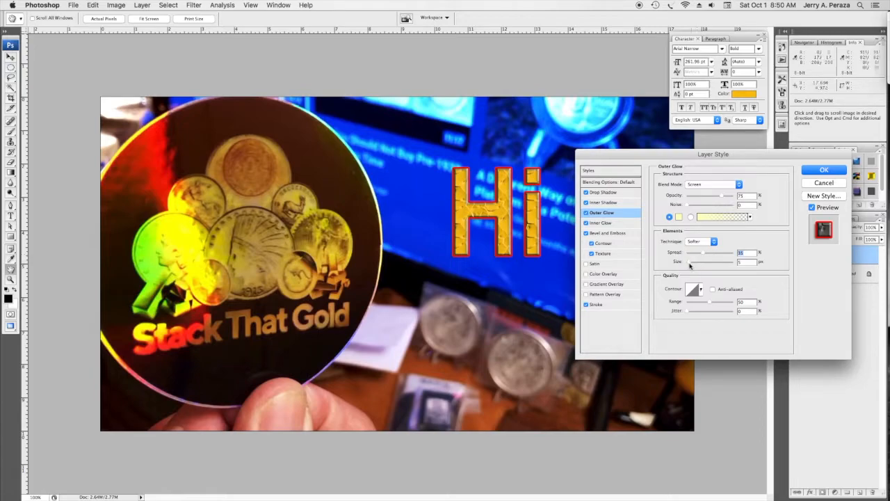
mouse_move(690, 265)
mouse_down()
mouse_move(711, 266)
mouse_move(695, 269)
mouse_up()
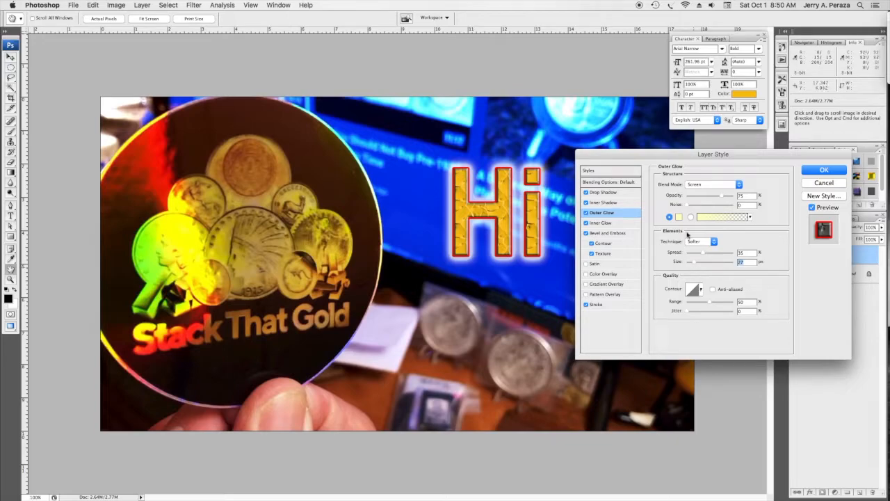
click(823, 173)
click(806, 172)
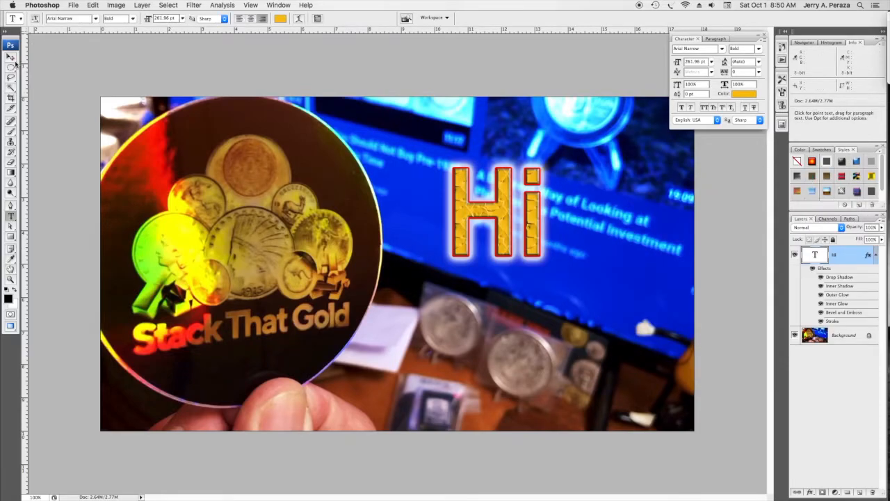
Step: Move the styled "Hi" text up and to the right, just below the blue coin image on the monitor
click(10, 56)
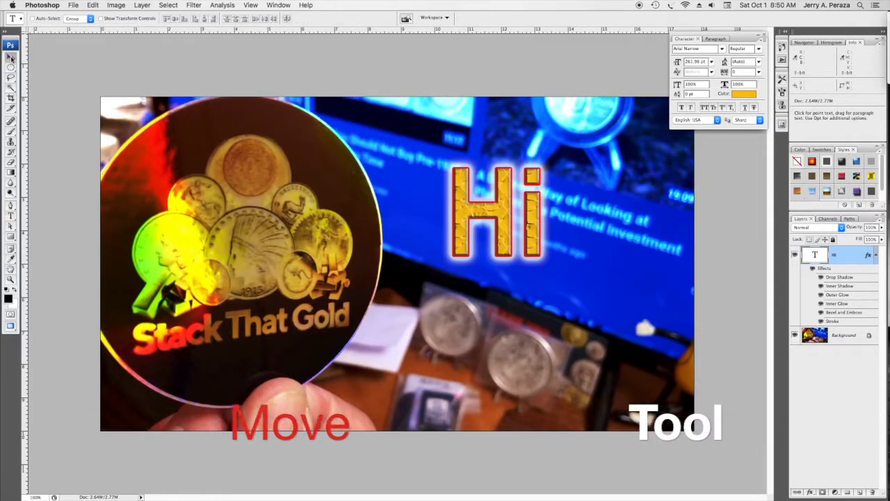
drag(464, 252, 520, 243)
drag(535, 285, 537, 219)
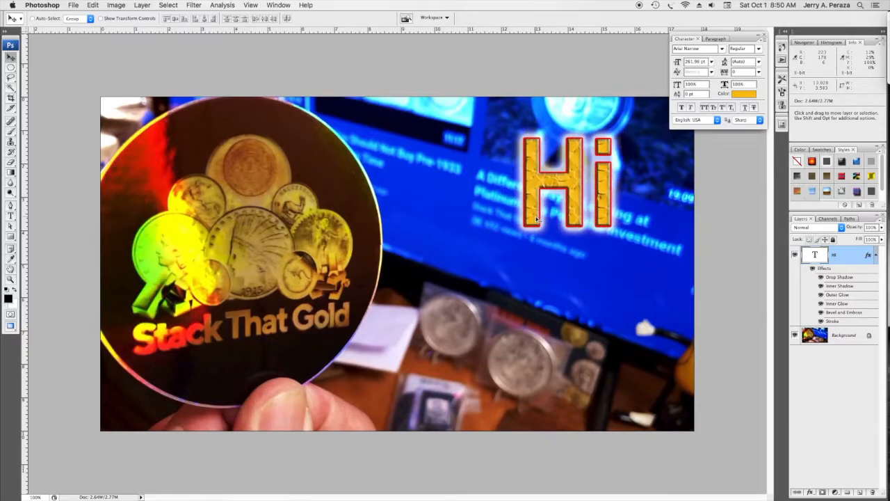
Step: Save the layered Photoshop file with Maximize Compatibility enabled
click(76, 5)
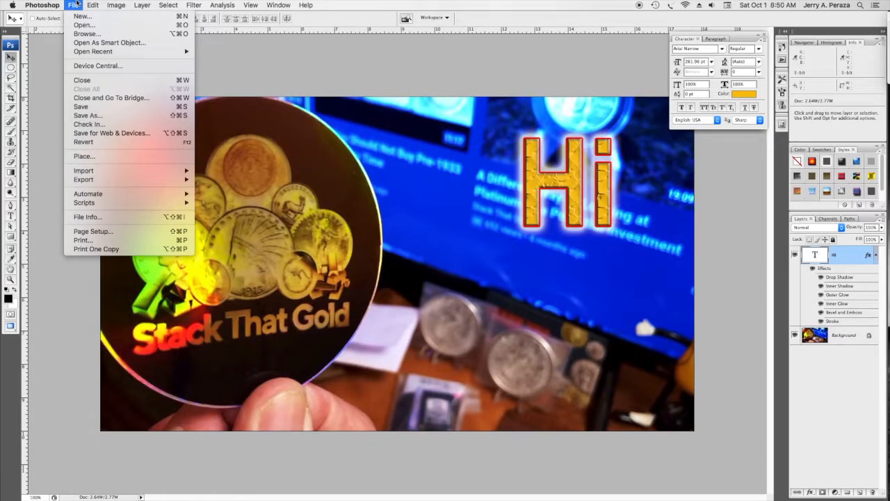
click(96, 109)
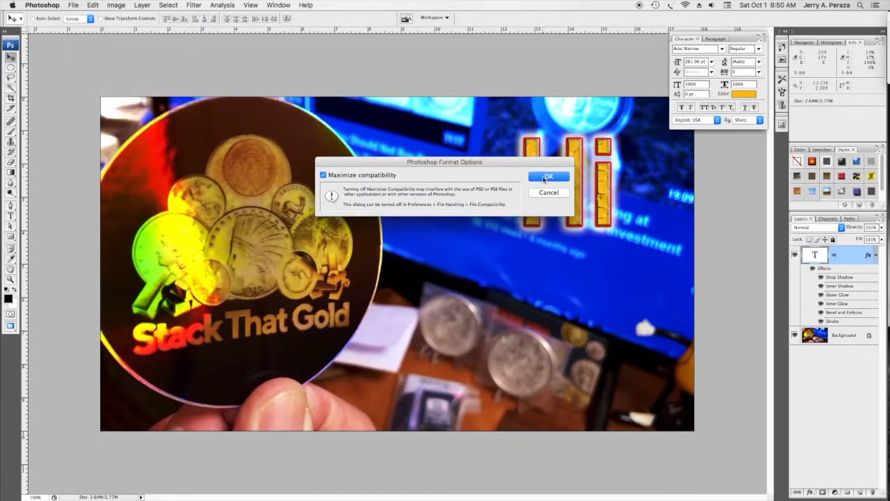
click(543, 178)
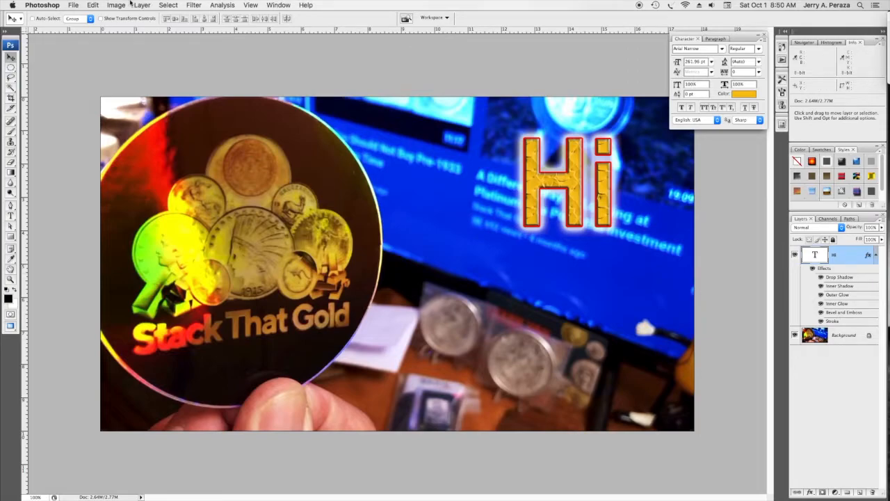
Step: Flatten the image and save it as the JPEG STG Unbox.2Final.jpg in VIDEOS and MUSIC, with quality 12 and Baseline ("Standard") format
click(133, 4)
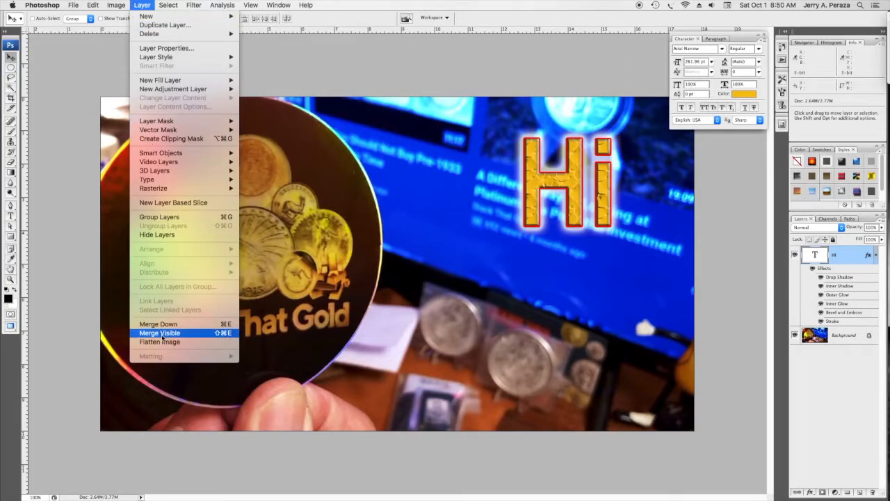
click(159, 341)
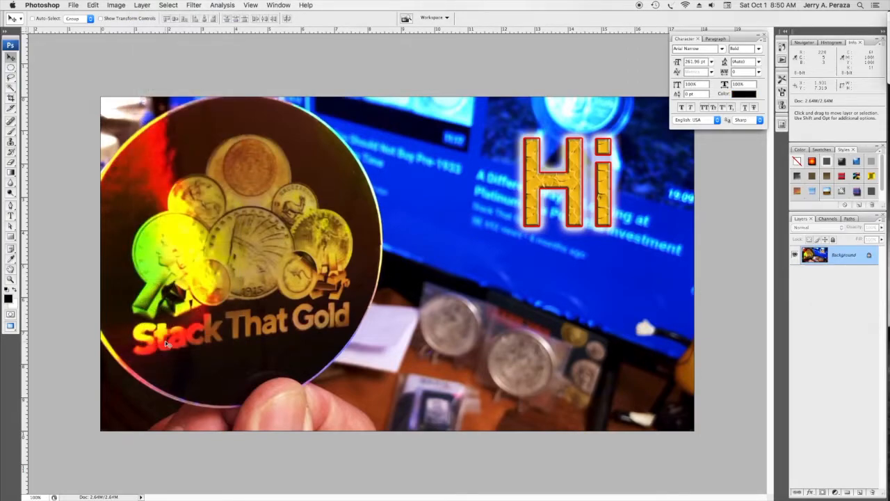
click(75, 5)
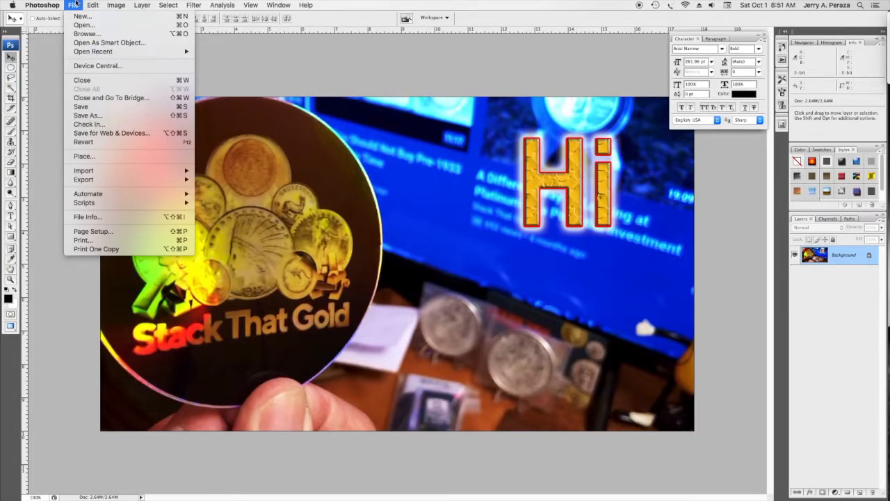
click(83, 115)
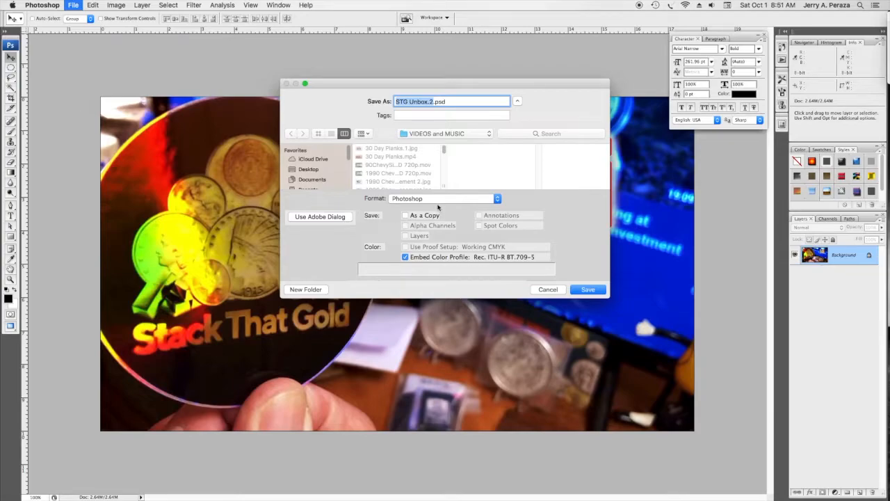
click(440, 200)
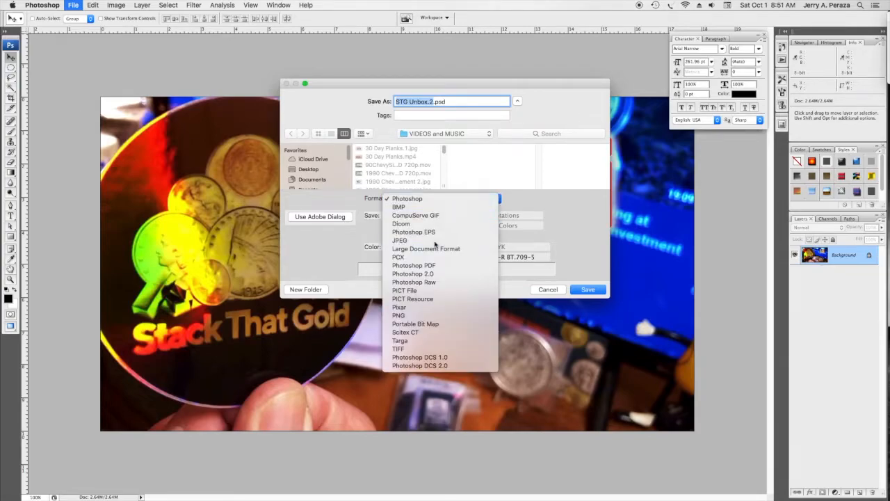
click(436, 242)
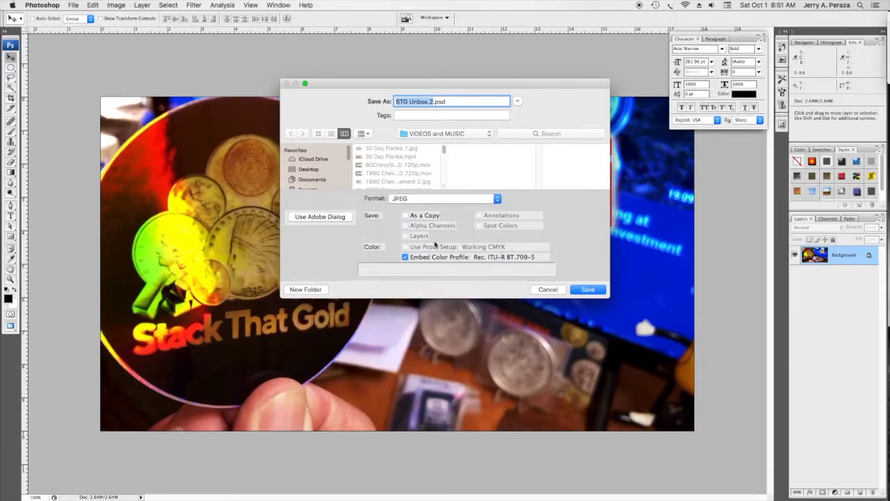
click(433, 102)
text(Final)
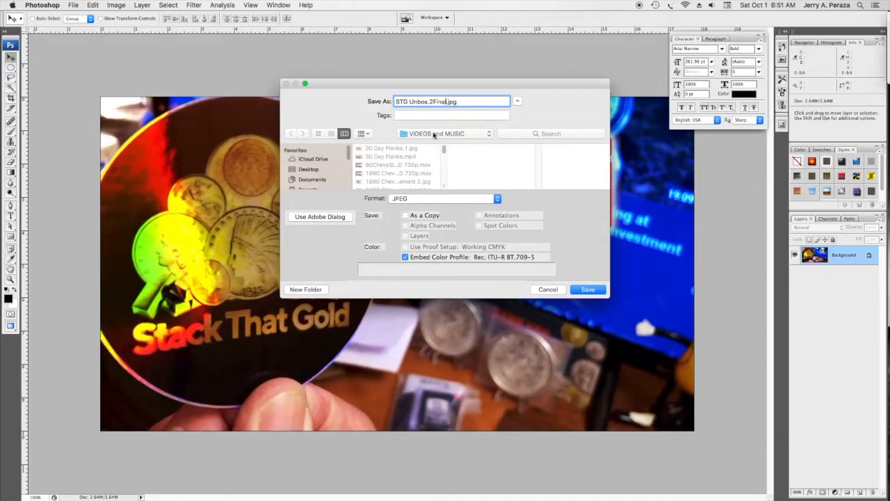
click(588, 290)
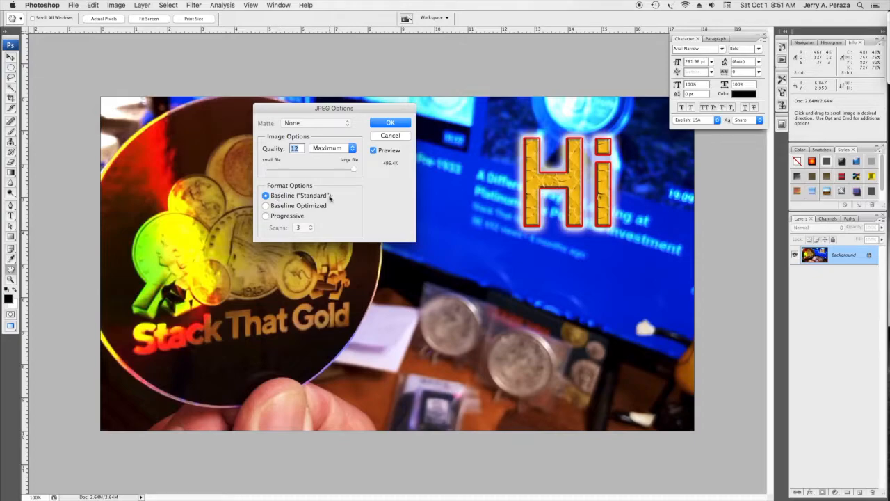
click(392, 123)
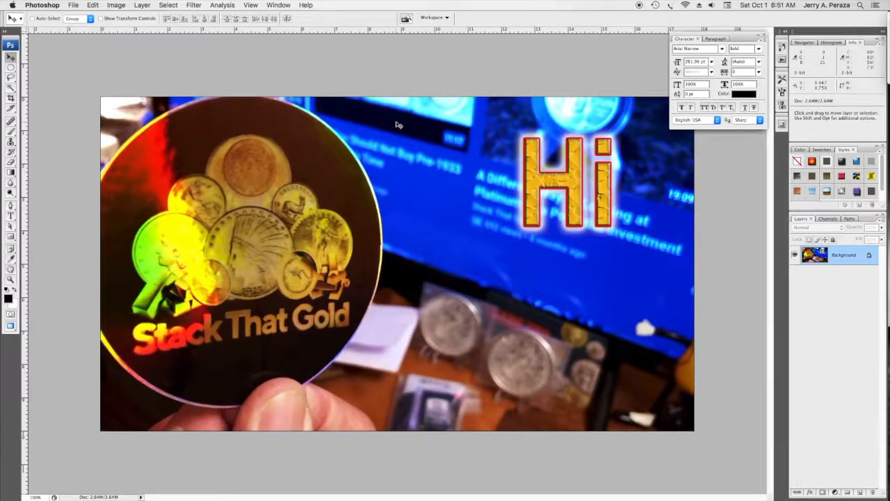
Step: Close the Photoshop document and open STG Unbox.2Final.jpg from the VIDEOS and MUSIC folder in Preview to check the finished thumbnail
key(super+w)
click(517, 233)
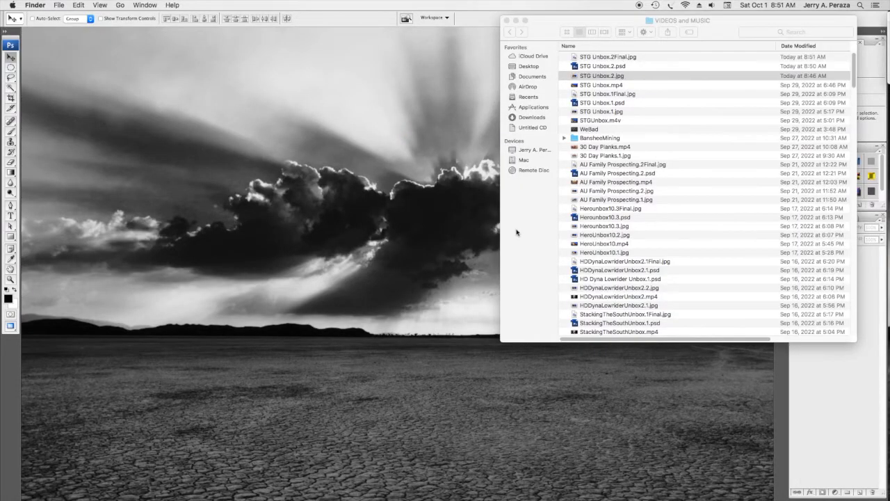
click(626, 57)
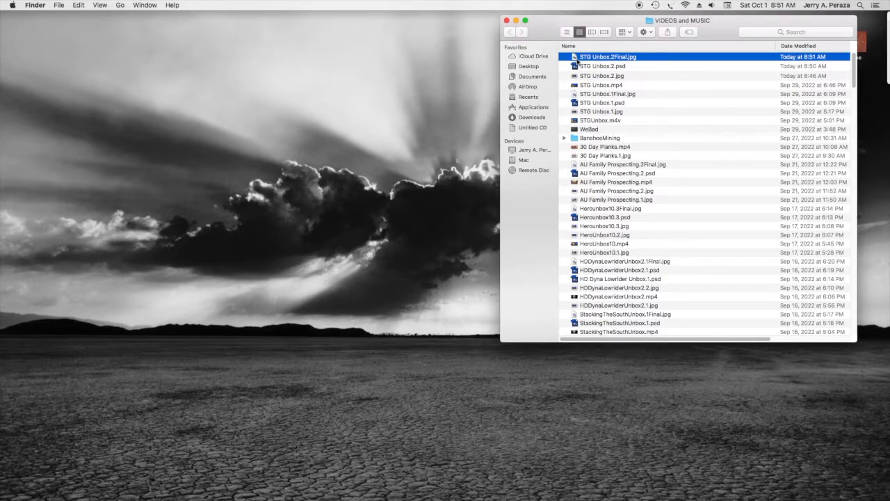
double_click(577, 58)
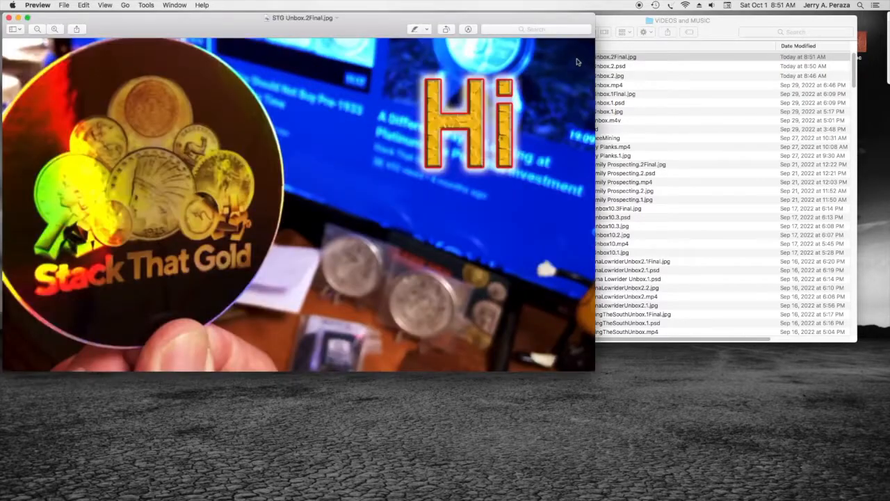
drag(335, 33, 464, 109)
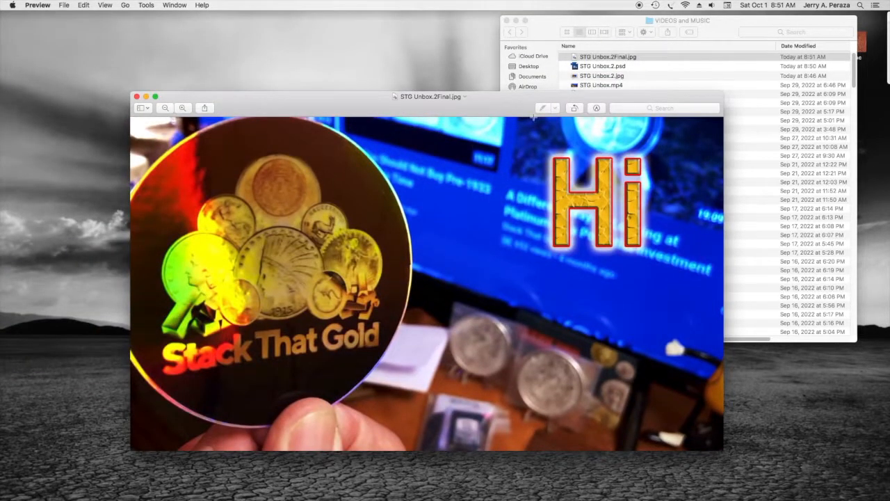